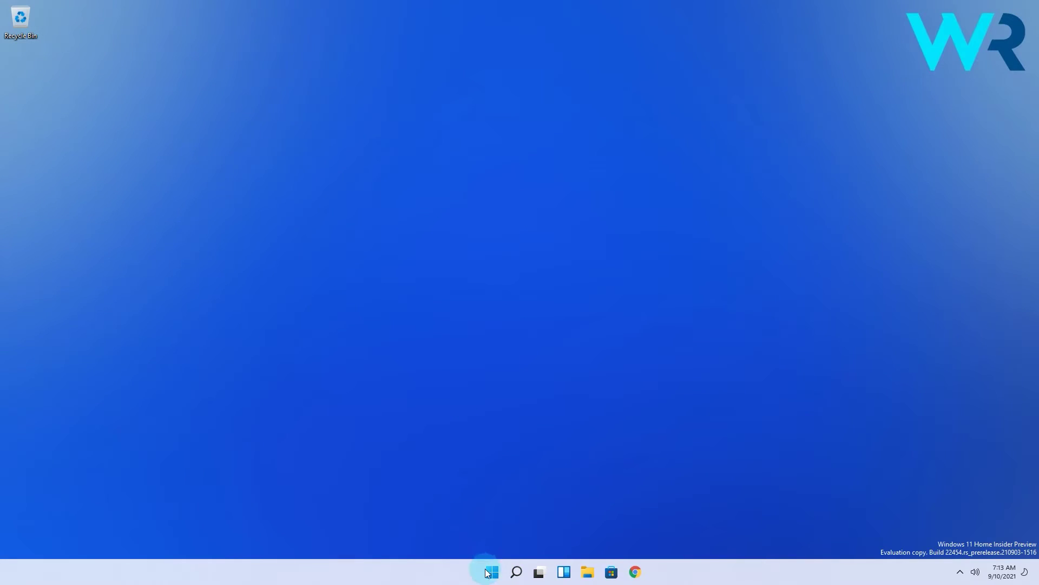
# Step: Launch Settings from Start and go to the System section
pyautogui.click(490, 572)
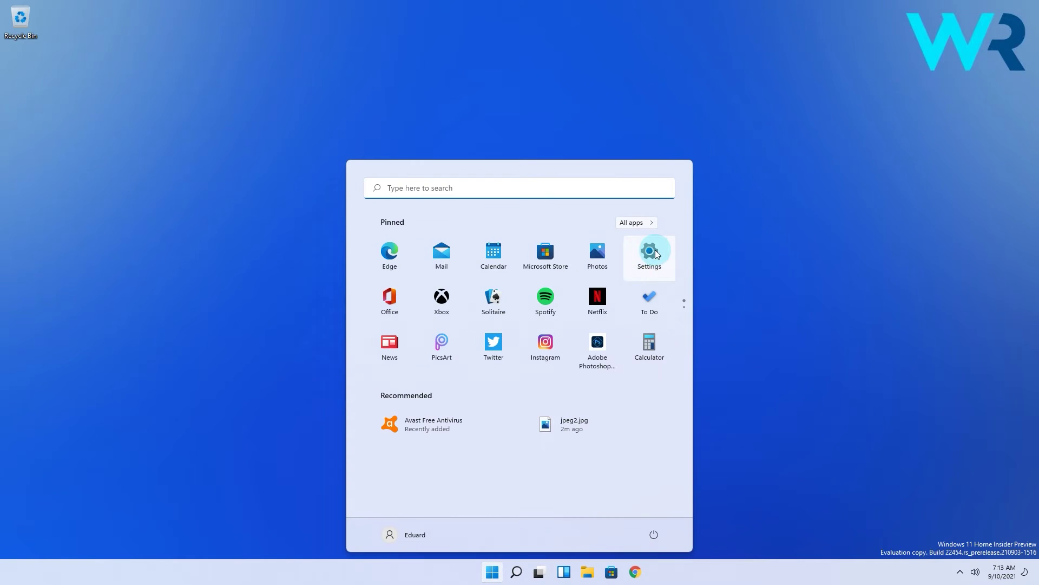
pyautogui.click(650, 252)
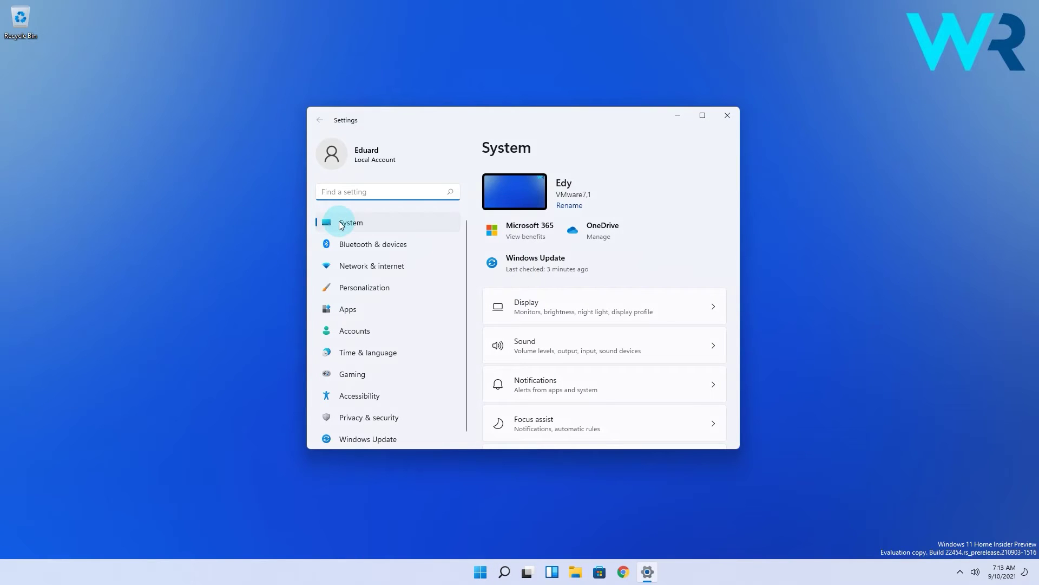
pyautogui.click(348, 223)
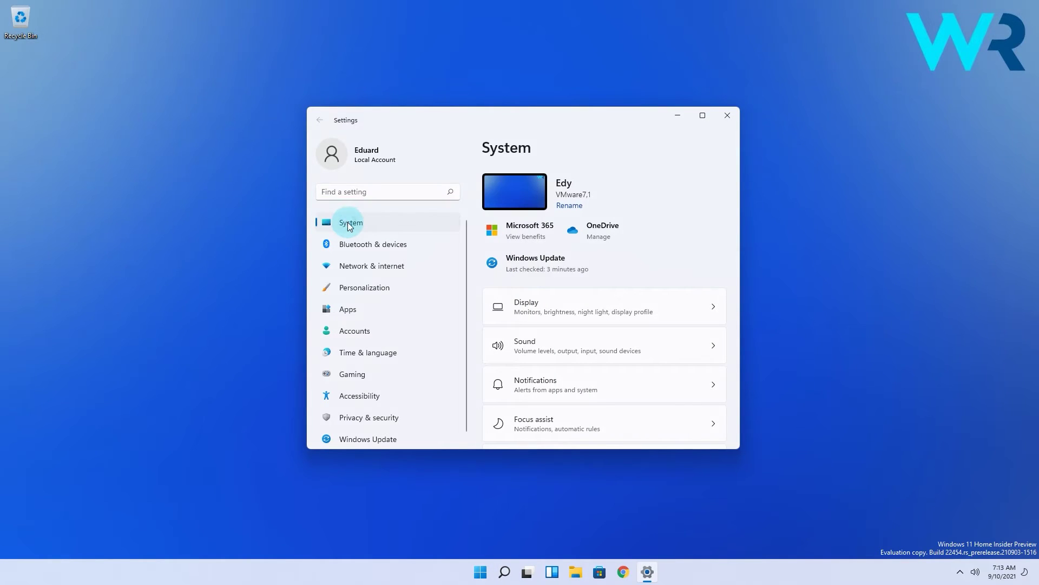
pyautogui.scroll(-1, 539, 269)
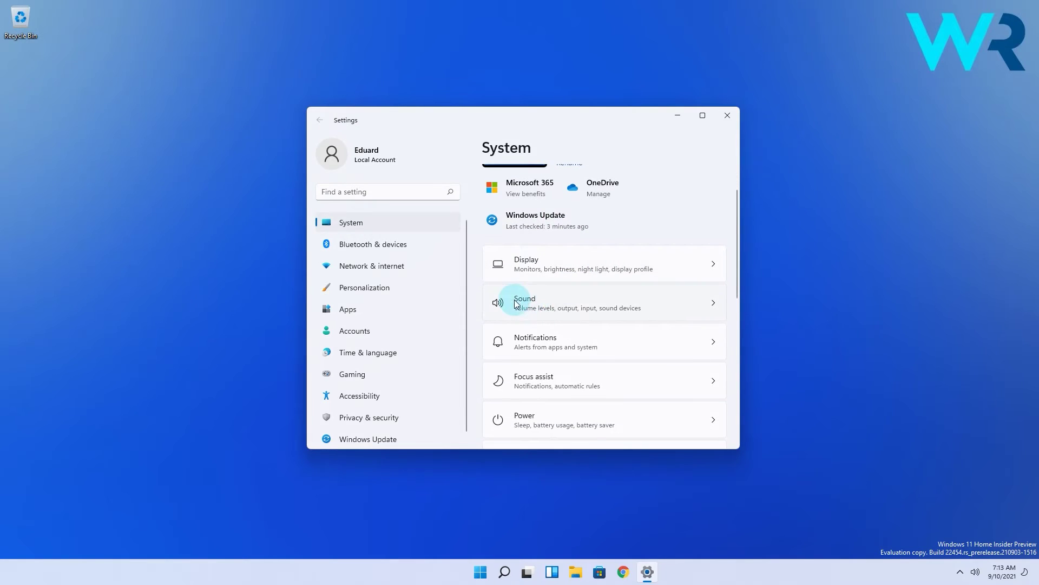
# Step: On the Sound page, choose Speakers under 'Choose where to play sound'
pyautogui.click(713, 303)
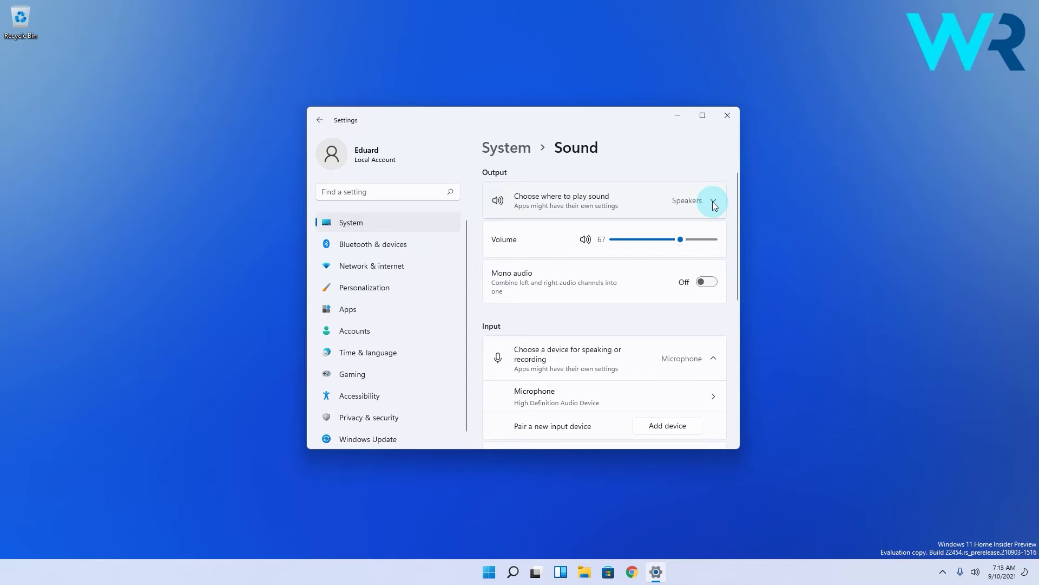
pyautogui.click(712, 202)
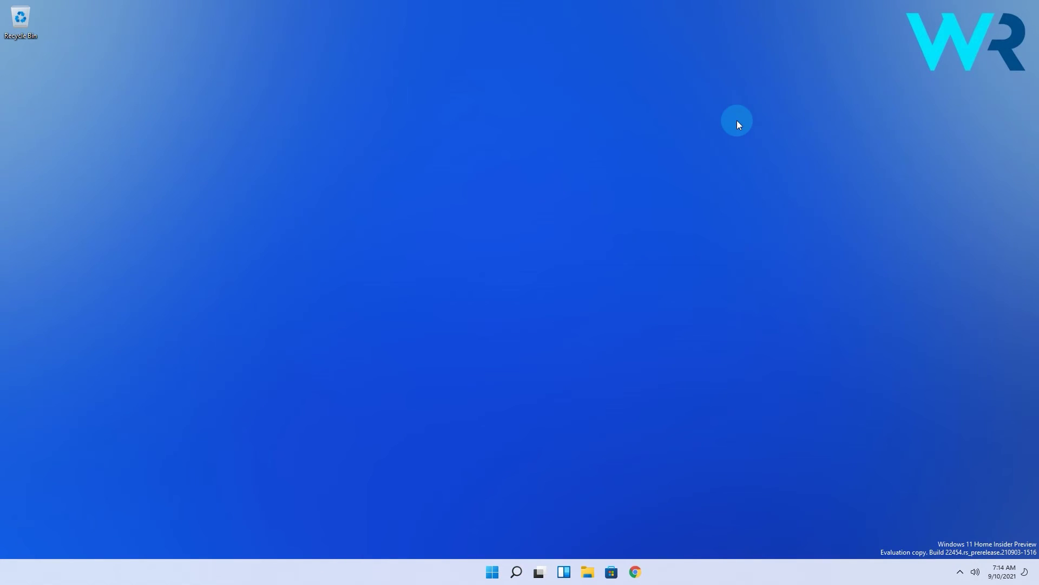
# Step: Show the taskbar quick settings panel with Night light, Cast and volume slider
pyautogui.click(978, 577)
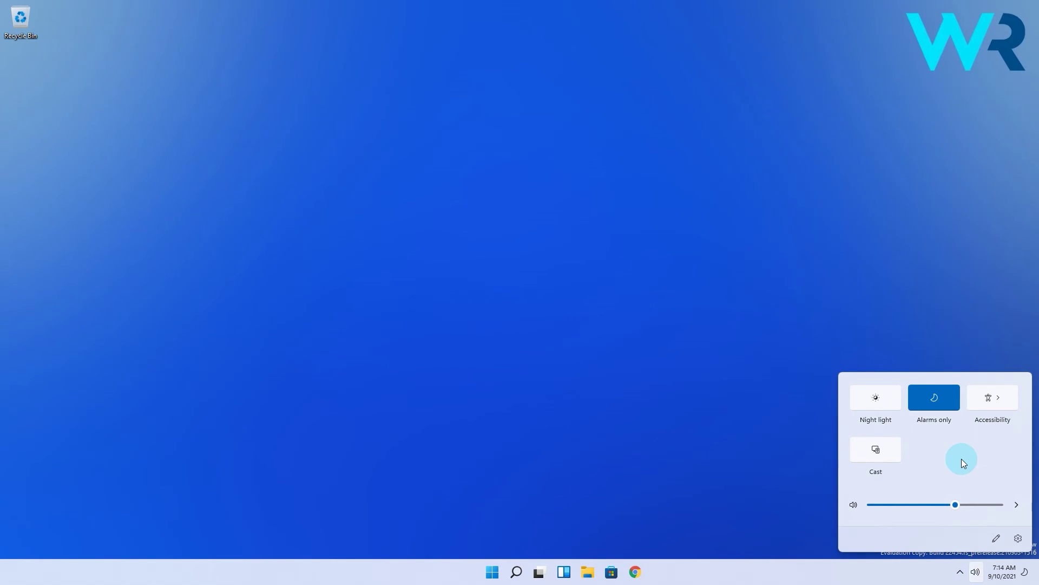
# Step: Expand the volume device list to pick Speakers (High Definition Audio Device)
pyautogui.click(1017, 505)
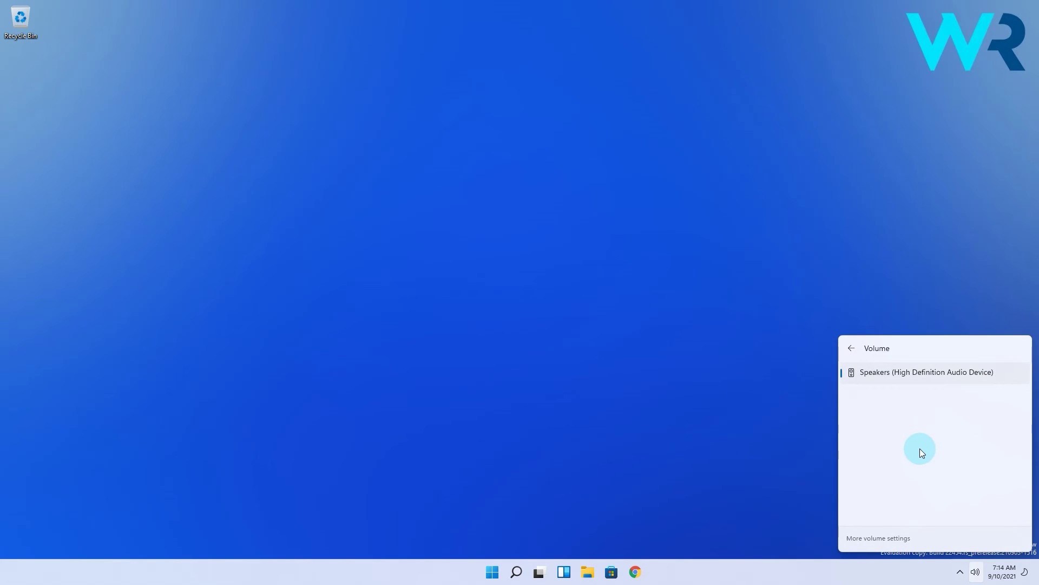